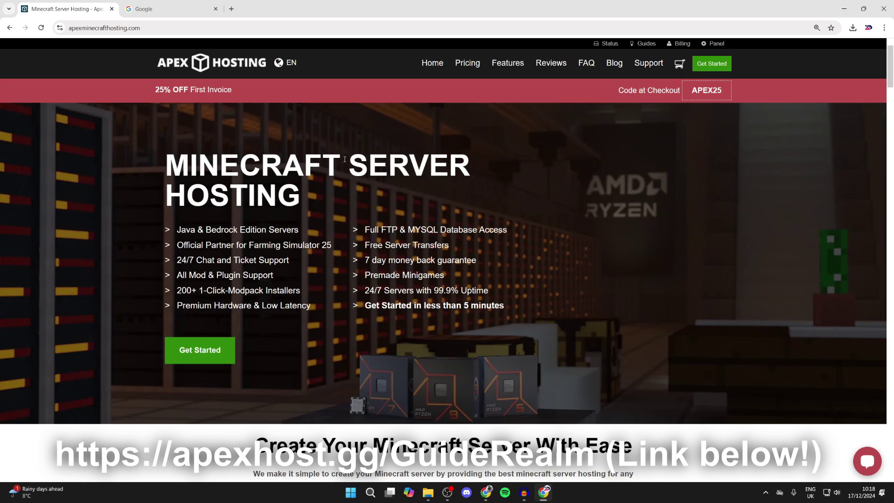
Step: Review the Apex Hosting homepage's first-invoice discount and server features, including DDoS Protection
drag(164, 89, 191, 90)
scroll(370, 154, down, 8)
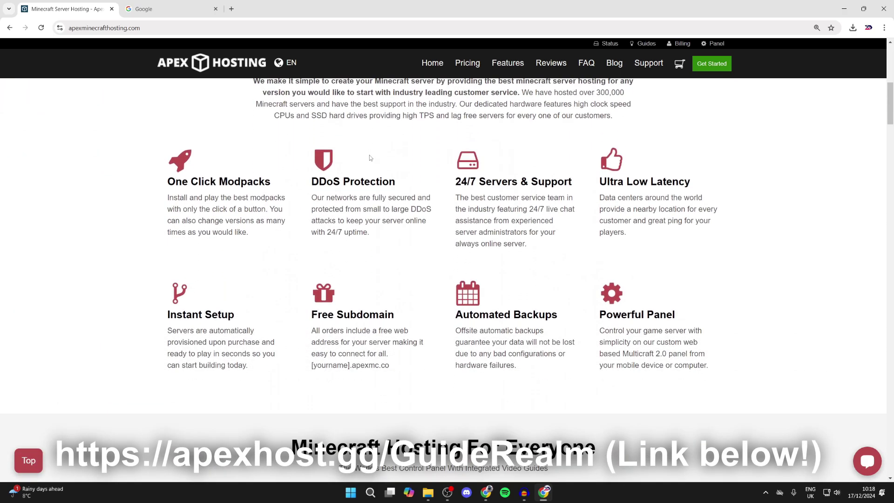
drag(311, 183, 432, 188)
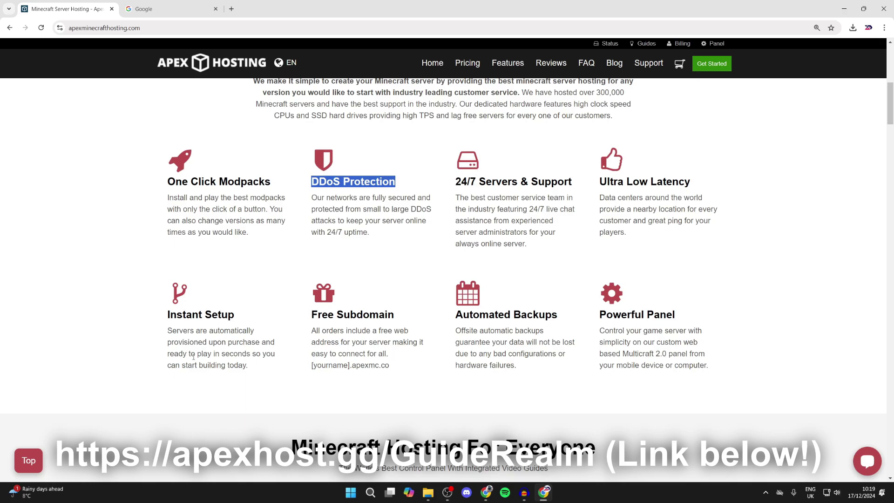
scroll(521, 412, up, 8)
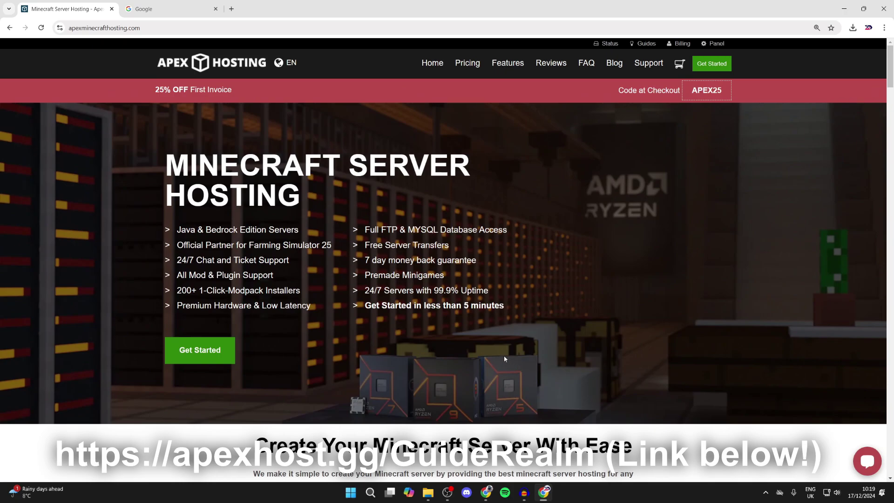
Step: Search Google for "curseforge" and open the official CurseForge website
key(ctrl+Tab)
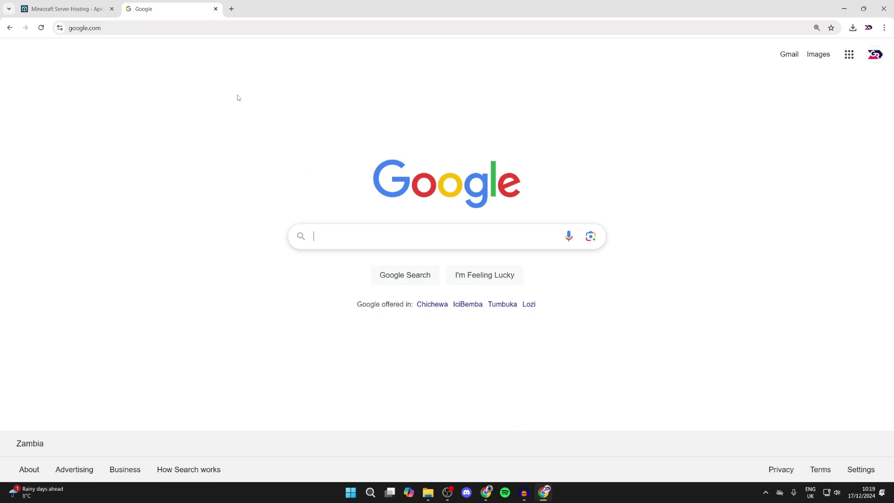
text(curseforge)
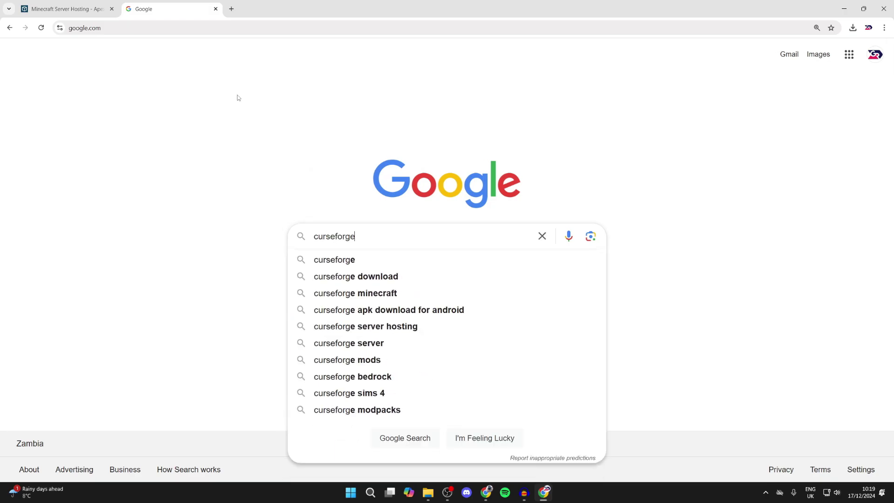
key(Return)
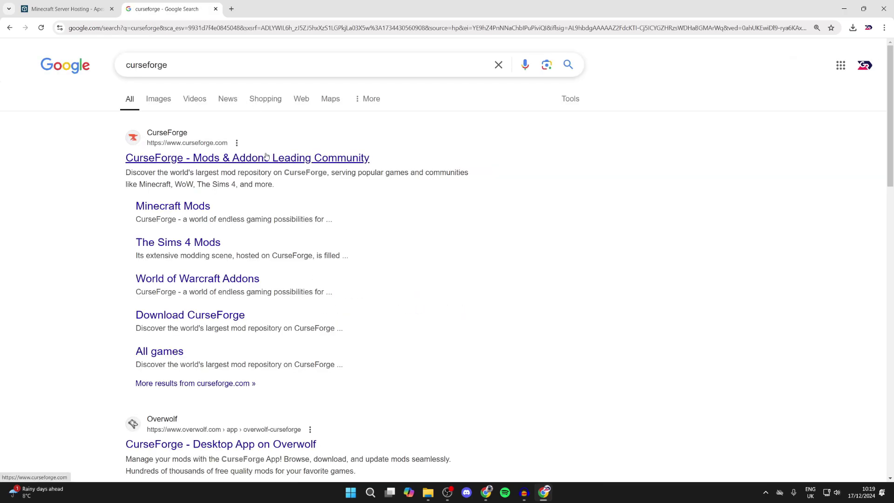
click(266, 157)
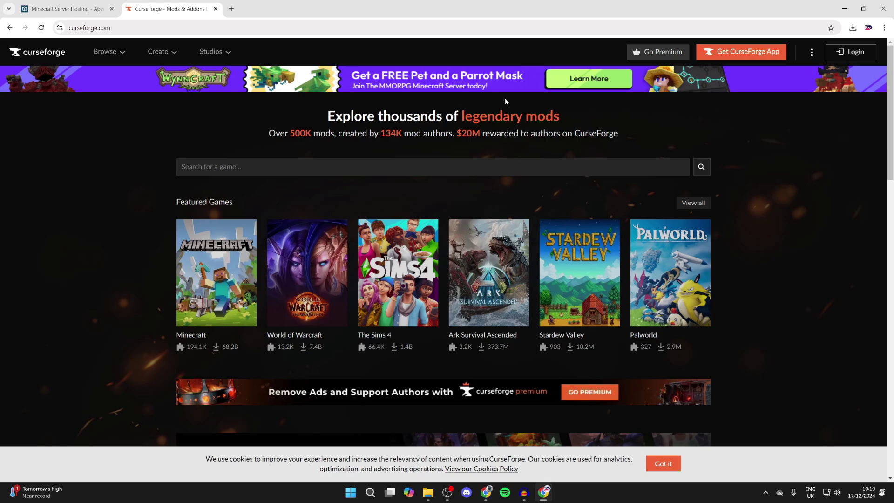
Step: Download the standalone CurseForge app for Windows from the CurseForge app page
click(706, 55)
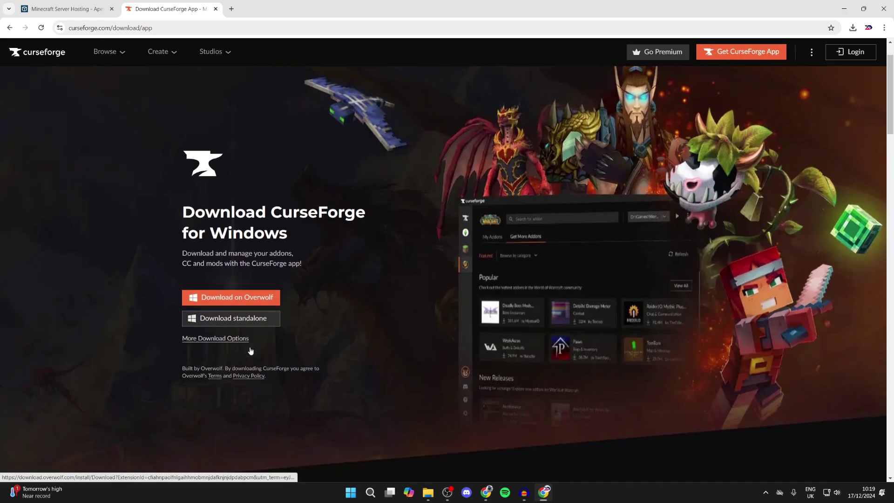
scroll(250, 349, down, 2)
click(241, 284)
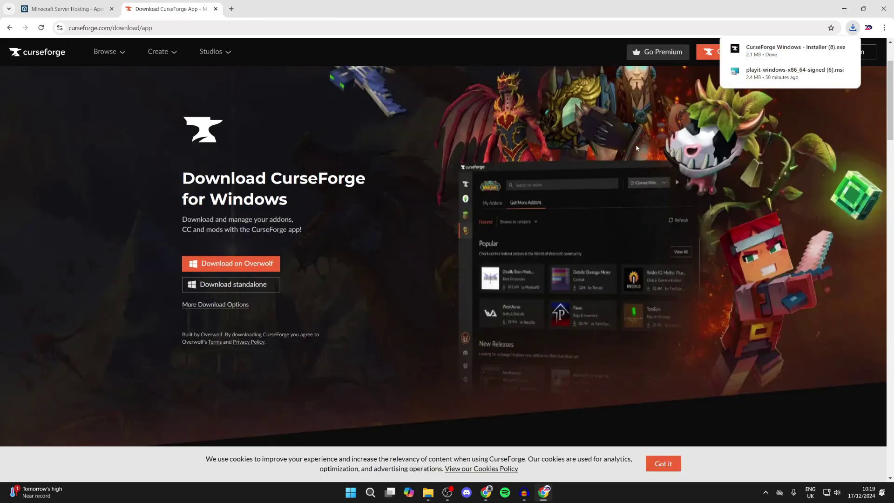
mouse_move(838, 44)
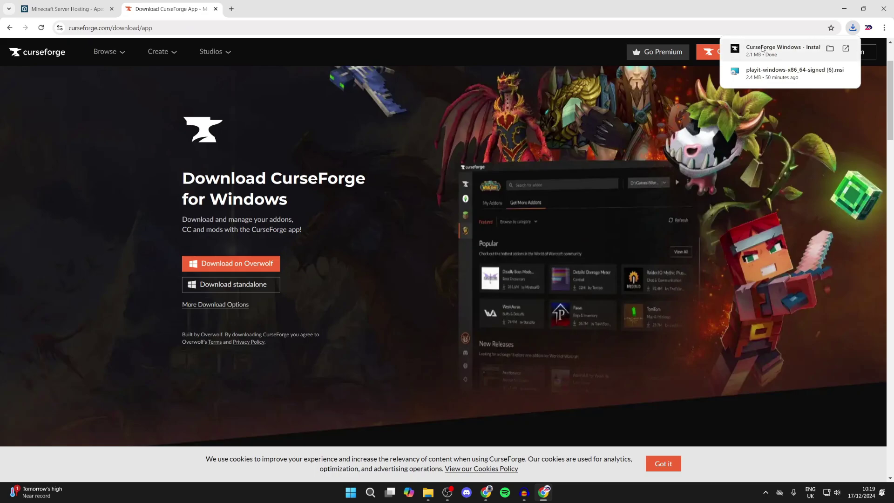
Step: Minimize the browser and run the newest CurseForge Windows installer from the Downloads folder
click(840, 5)
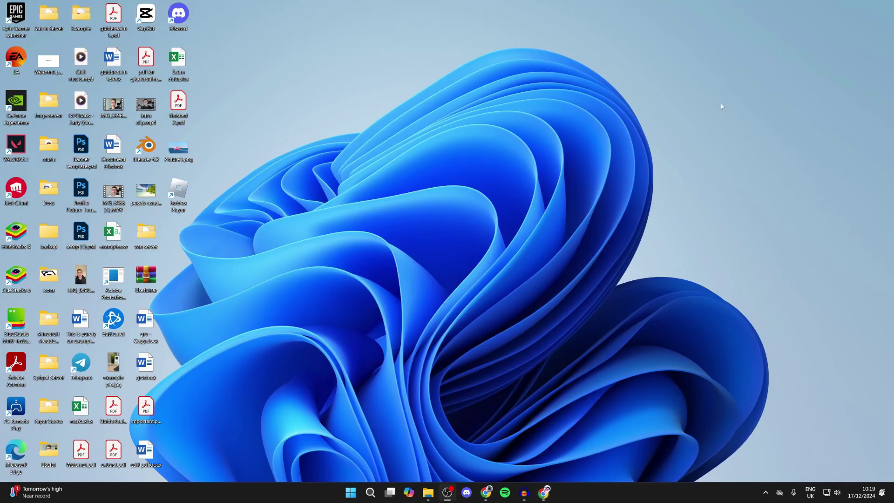
right_click(428, 491)
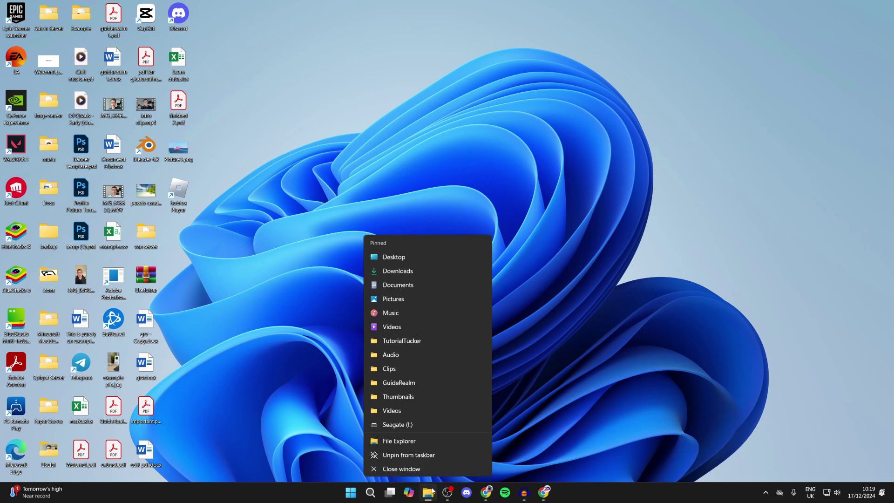
click(427, 272)
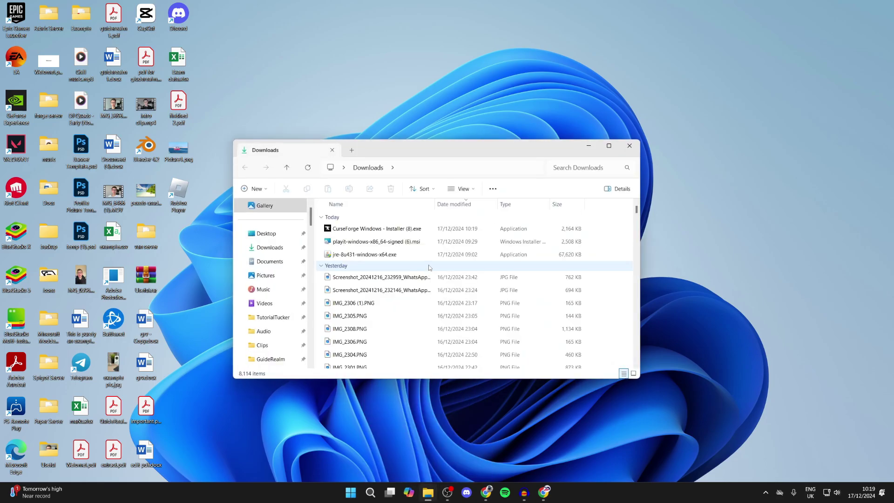
click(375, 232)
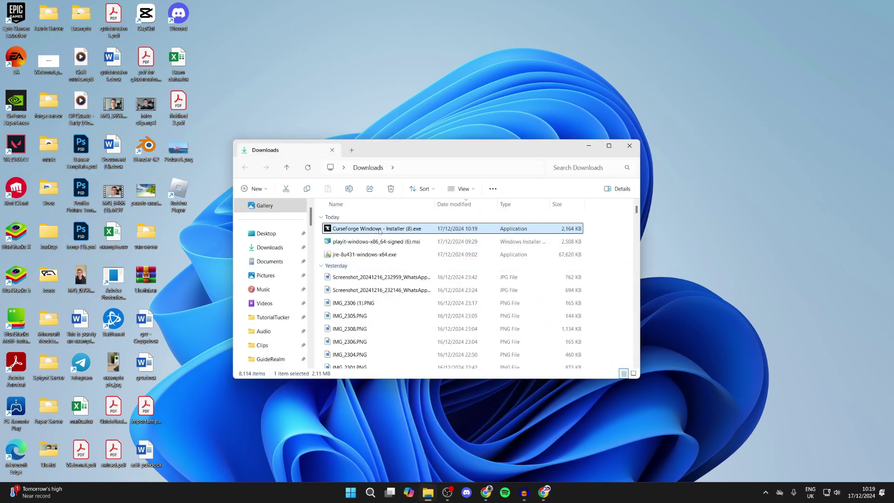
double_click(382, 230)
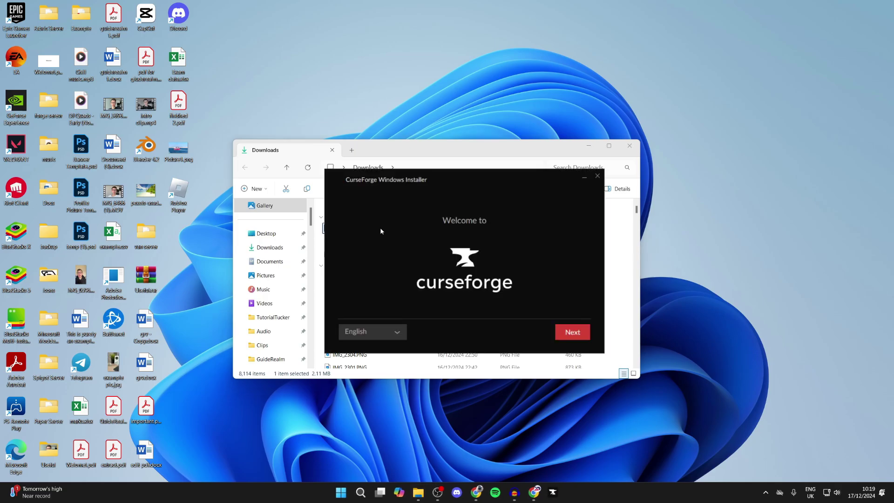
Step: Accept the terms of use and the privacy notice in the CurseForge installer and install the app
click(578, 334)
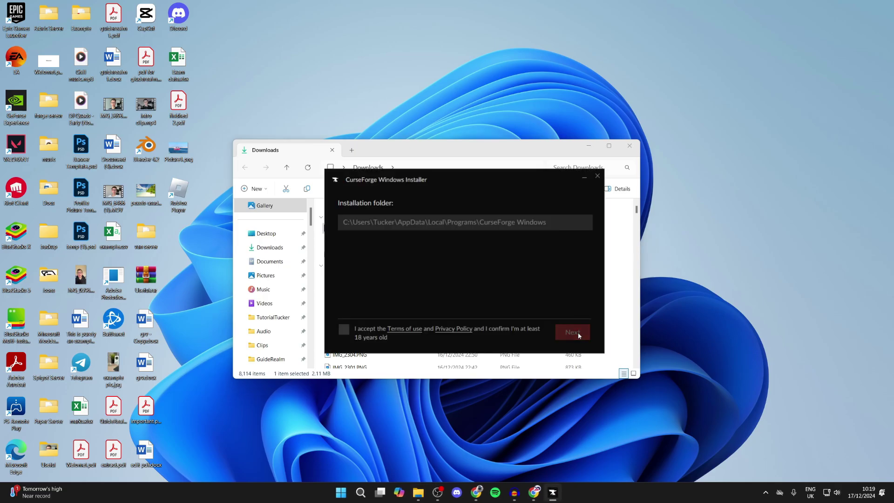
click(362, 330)
click(565, 332)
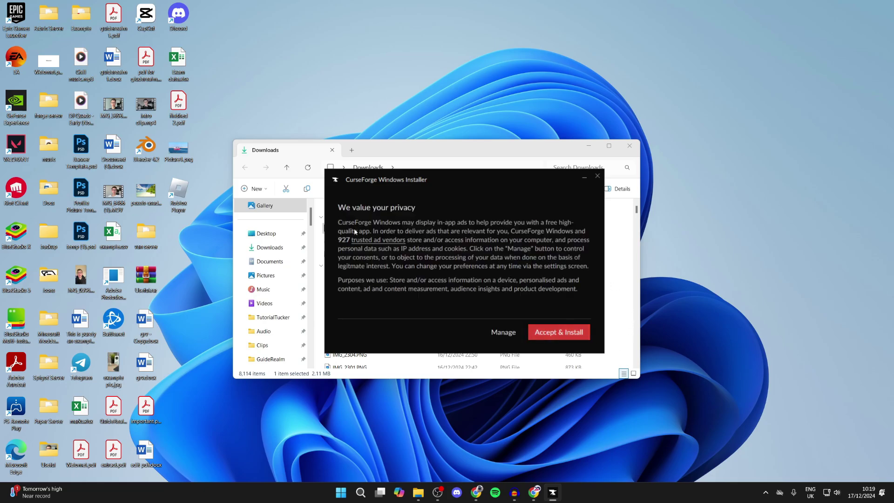
click(550, 332)
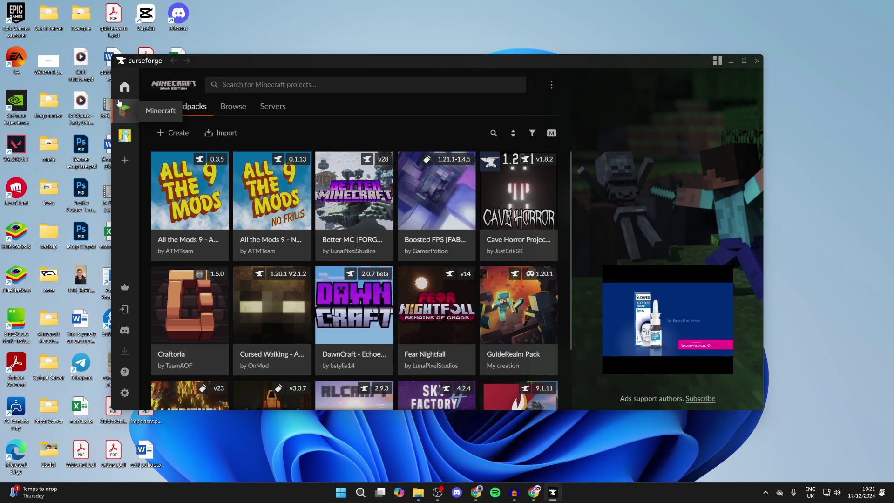
Step: Check the options for adding a game and browse the available modpacks for Minecraft
click(124, 161)
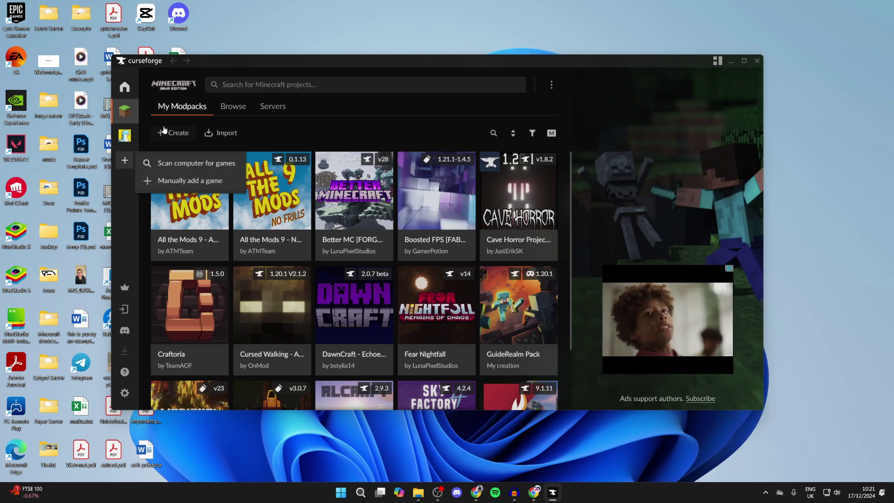
click(125, 110)
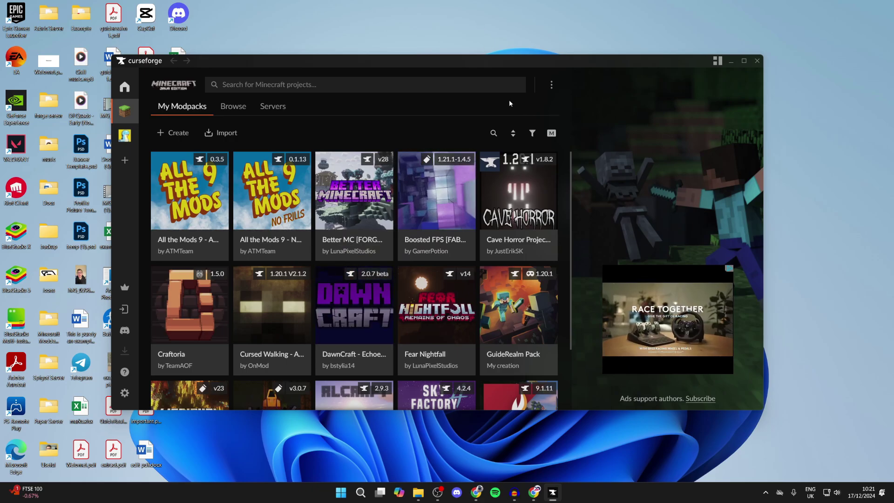
click(239, 107)
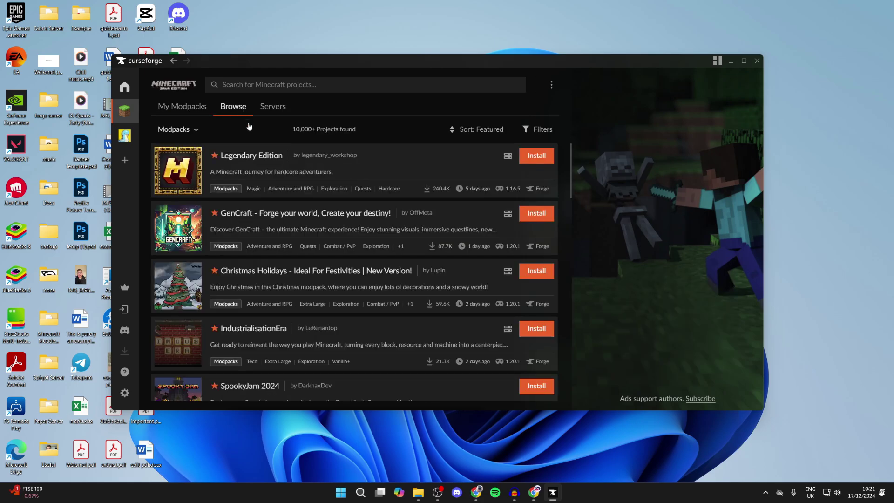
scroll(266, 154, down, 1)
scroll(267, 153, up, 1)
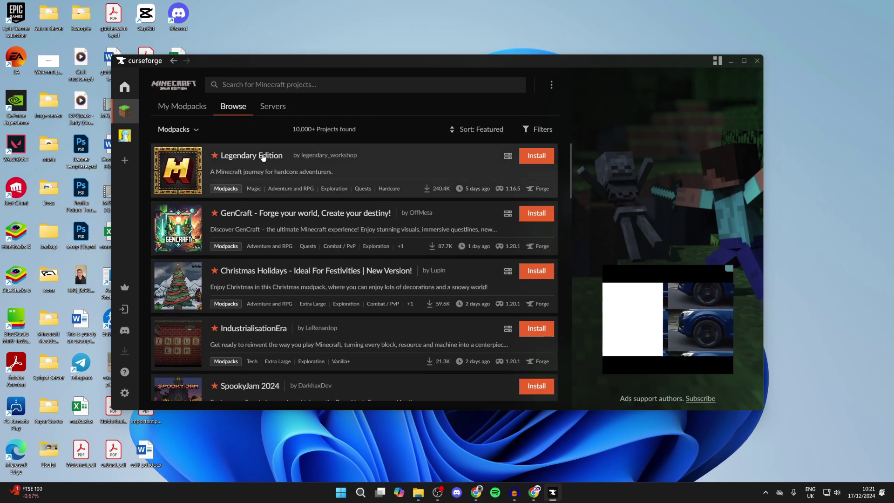
Step: Search the Minecraft modpacks for "fabulously" and open the Fabulously Optimized project page
text(fa)
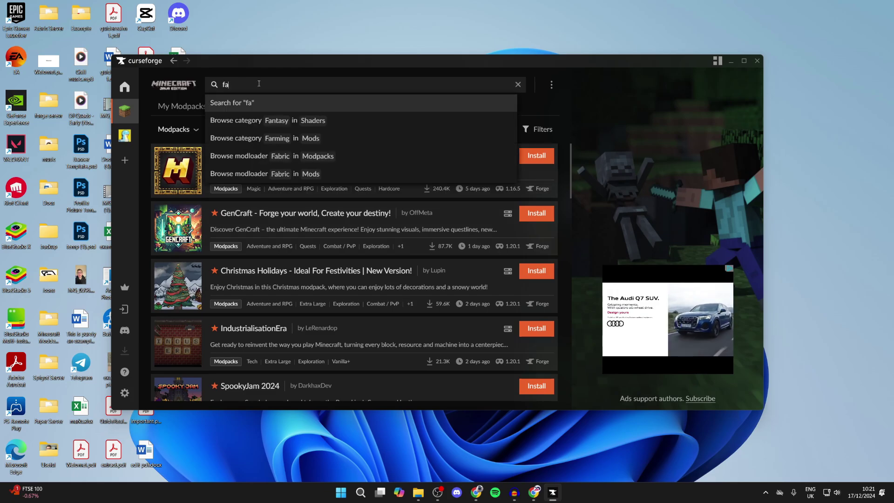
text(bulously)
key(Return)
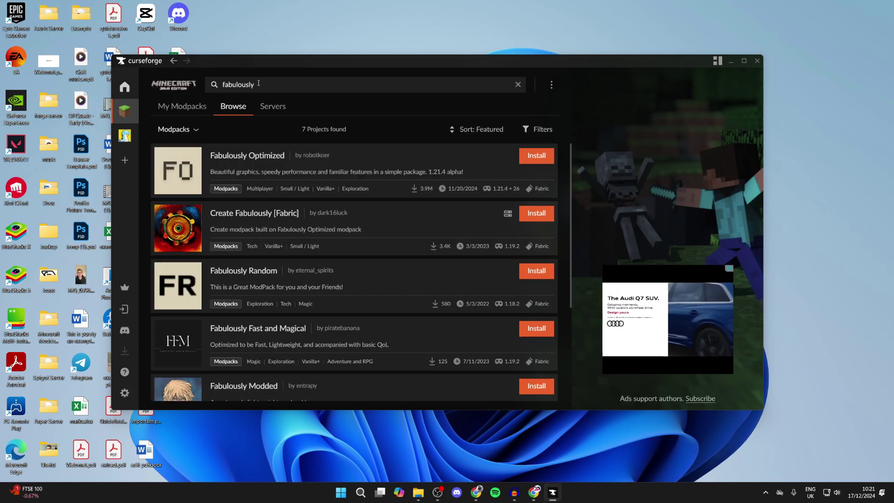
click(287, 172)
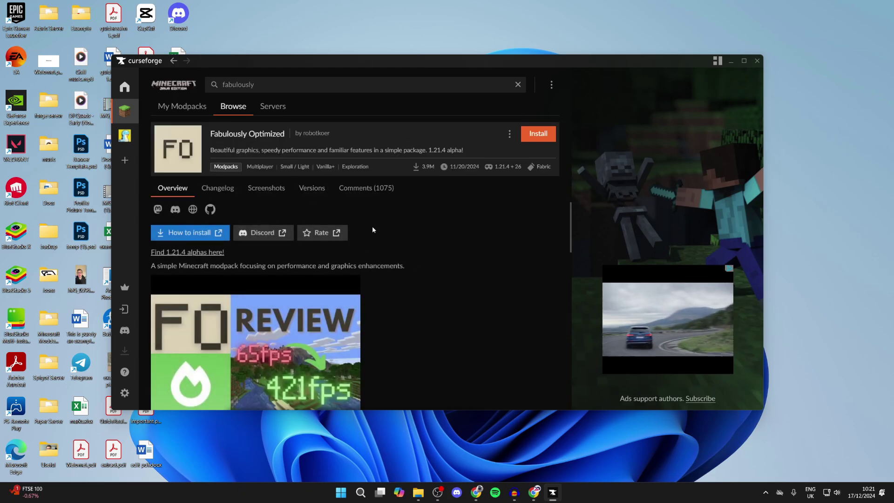
Step: Look through the Fabulously Optimized overview and install the modpack
scroll(389, 235, down, 2)
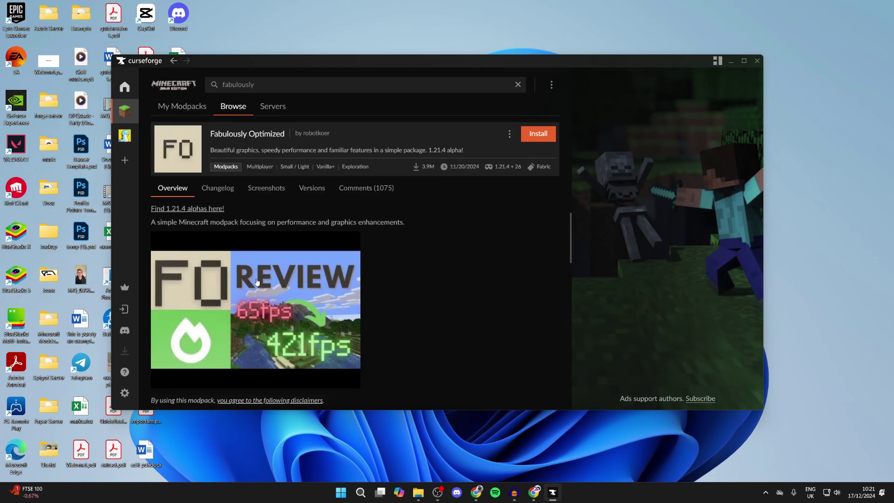
scroll(252, 282, down, 3)
scroll(251, 277, down, 5)
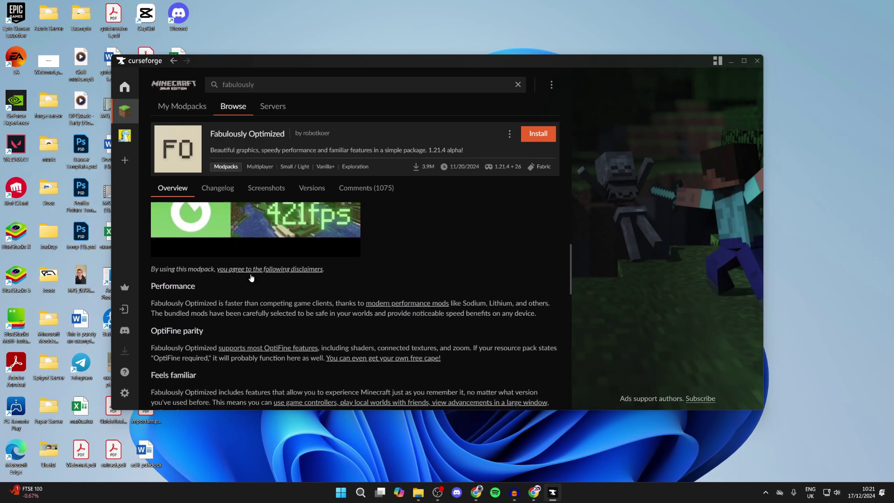
scroll(255, 272, up, 10)
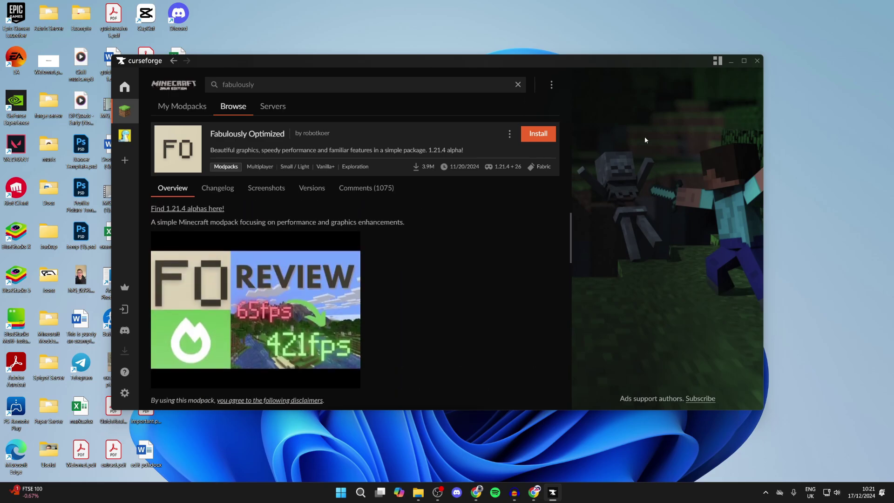
click(540, 135)
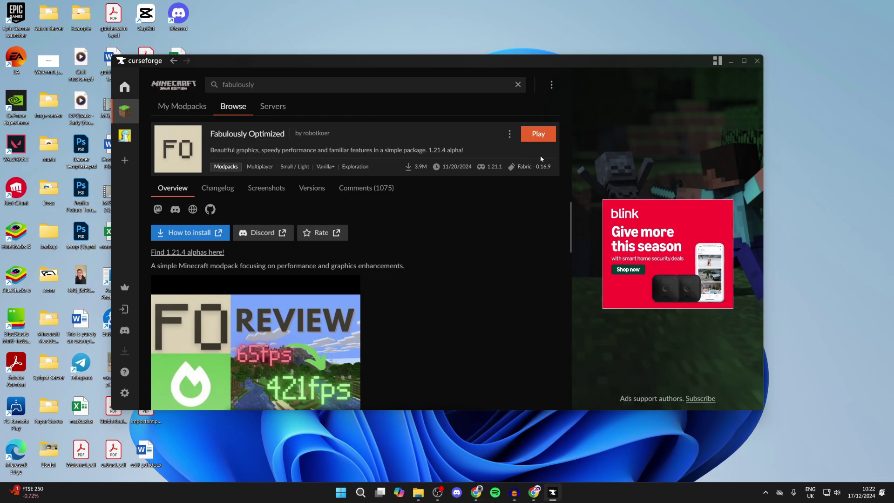
Step: Launch Fabulously Optimized from the installed modpacks and start the game in Minecraft Launcher
click(189, 109)
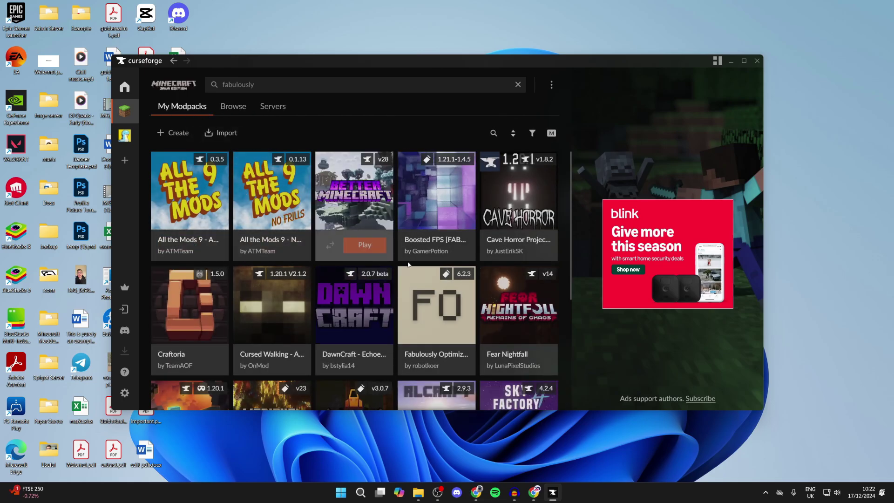
mouse_move(438, 317)
click(436, 358)
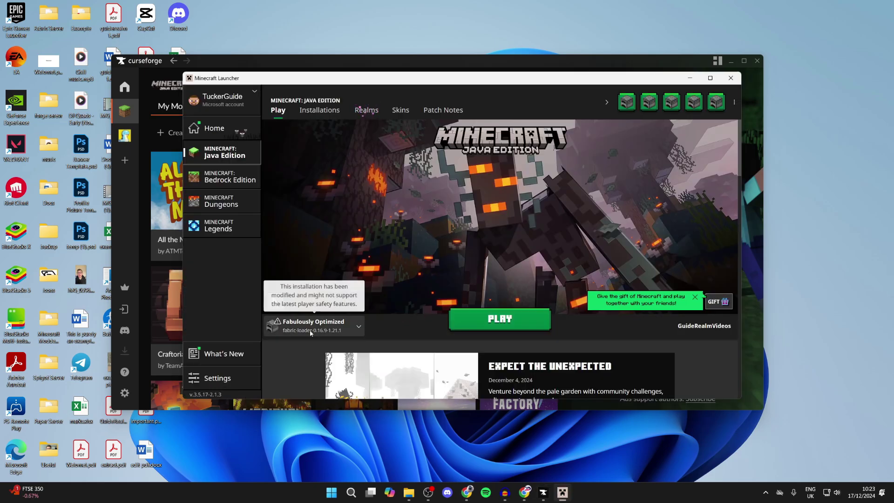
click(500, 319)
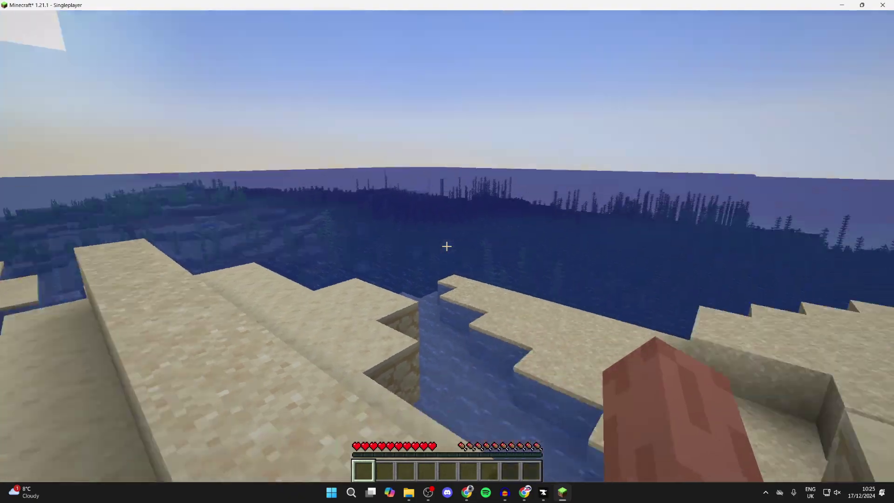
Step: Walk along the beach in the singleplayer world to try out the modded game
key(w)
key(w)
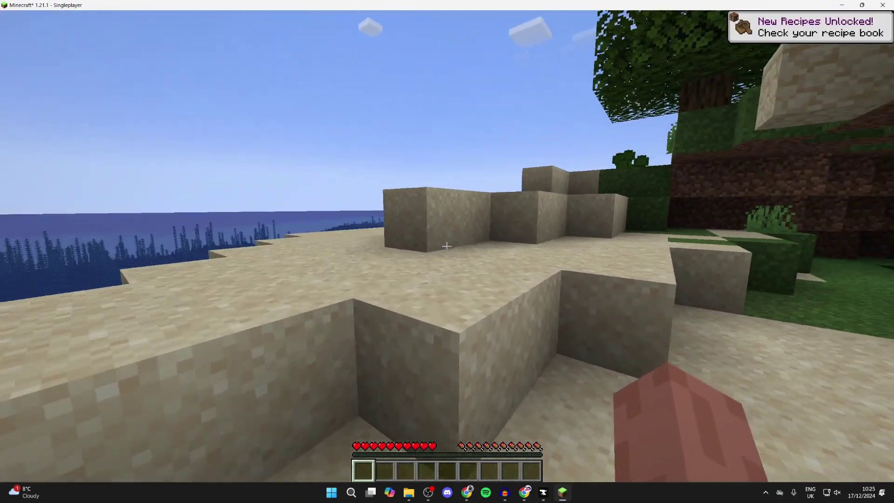
key(w)
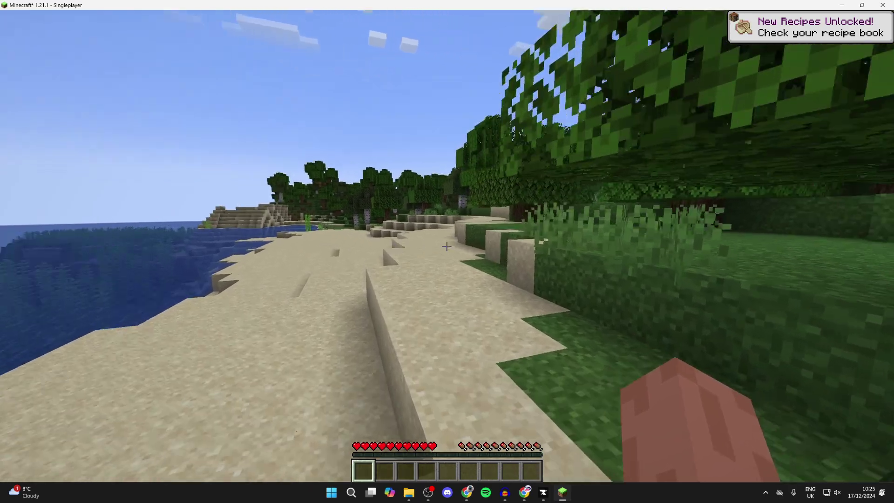
Step: Pause the game and open its video settings
key(Escape)
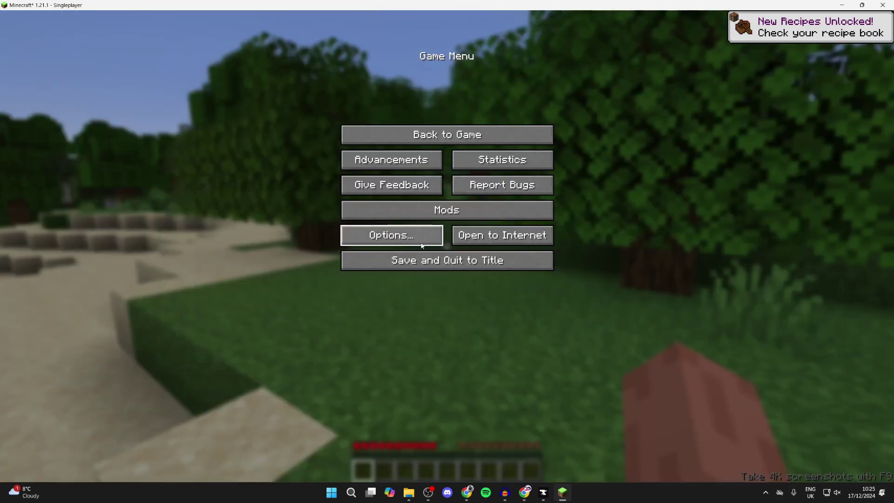
click(421, 245)
click(372, 141)
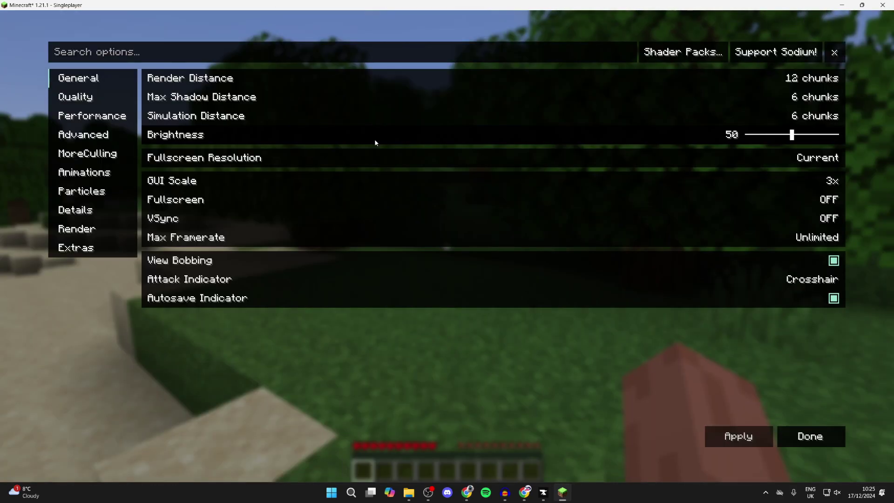